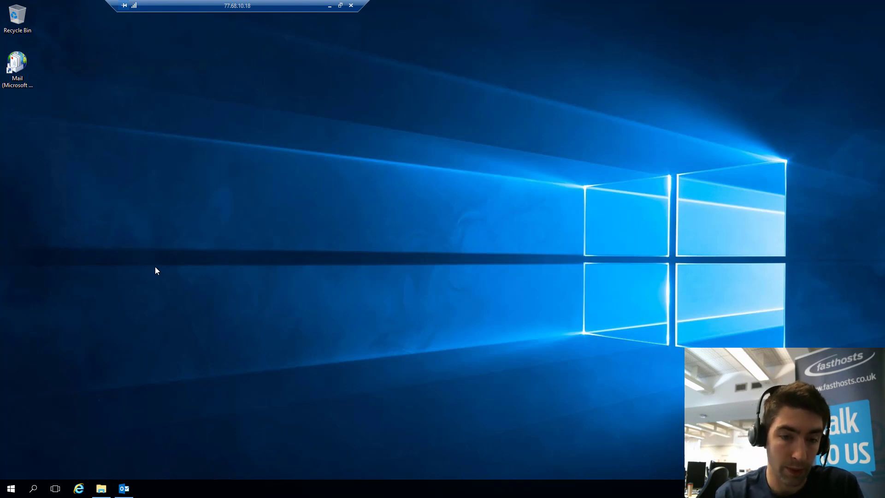
Launch Outlook from the taskbar so its Inbox window shows
{"action": "left_click", "coordinate": [124, 489]}
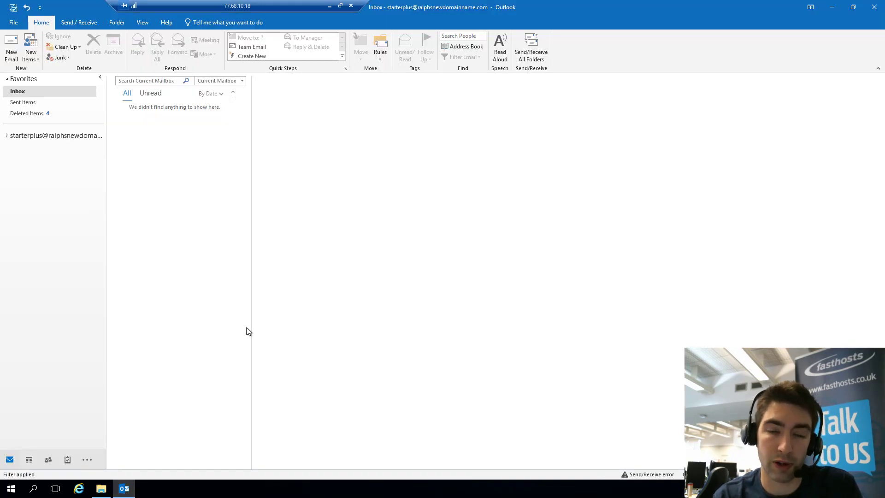
{"action": "left_click", "coordinate": [81, 179]}
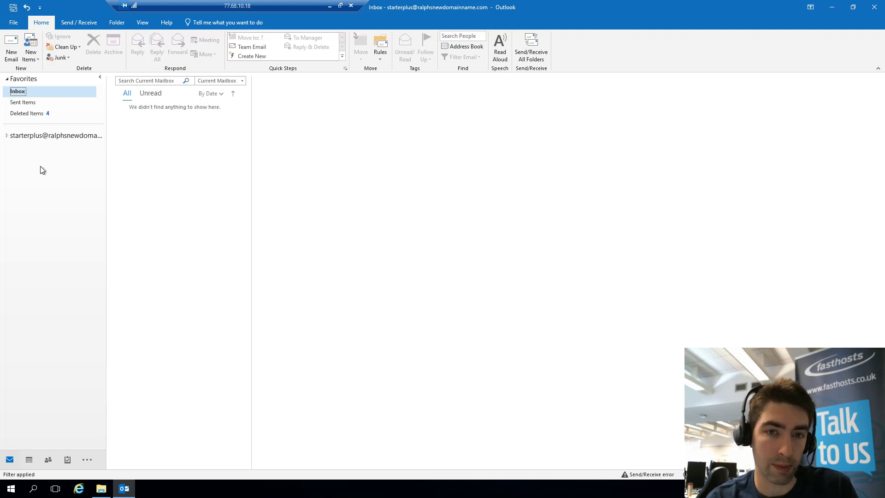
From the File account information page, choose Add Account
{"action": "left_click", "coordinate": [13, 22]}
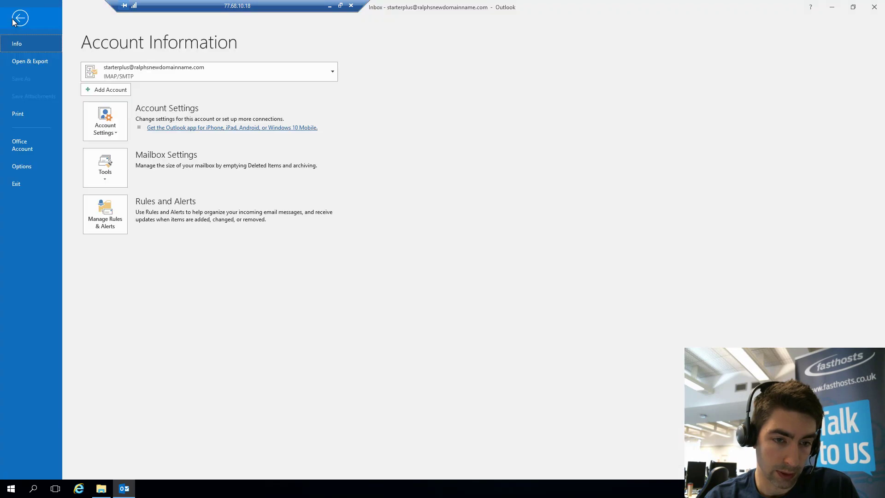
{"action": "left_click", "coordinate": [103, 90]}
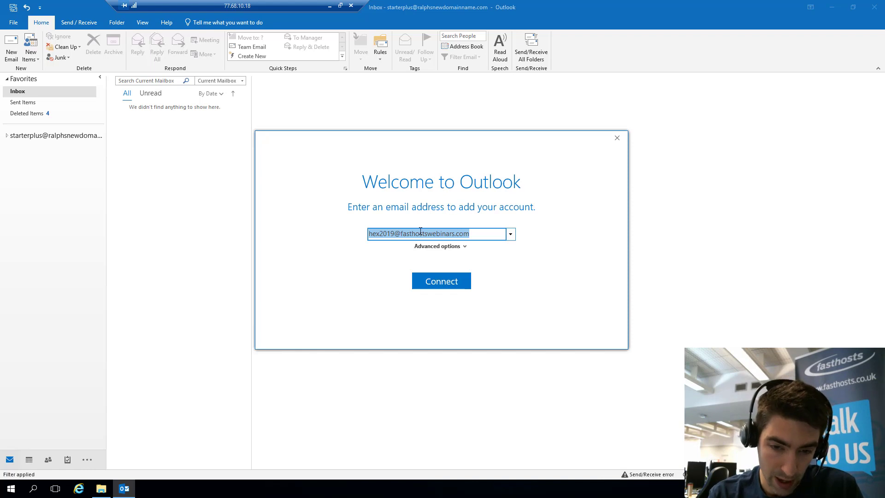
Replace the prefilled address with the Exchange mailbox's email address and connect using manual setup
{"action": "left_click", "coordinate": [379, 234]}
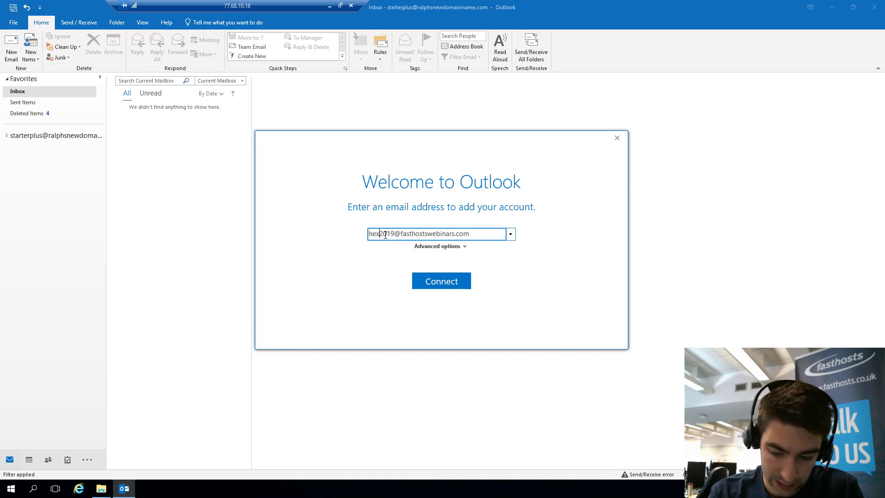
{"action": "left_click_drag", "start_coordinate": [477, 234], "coordinate": [343, 235]}
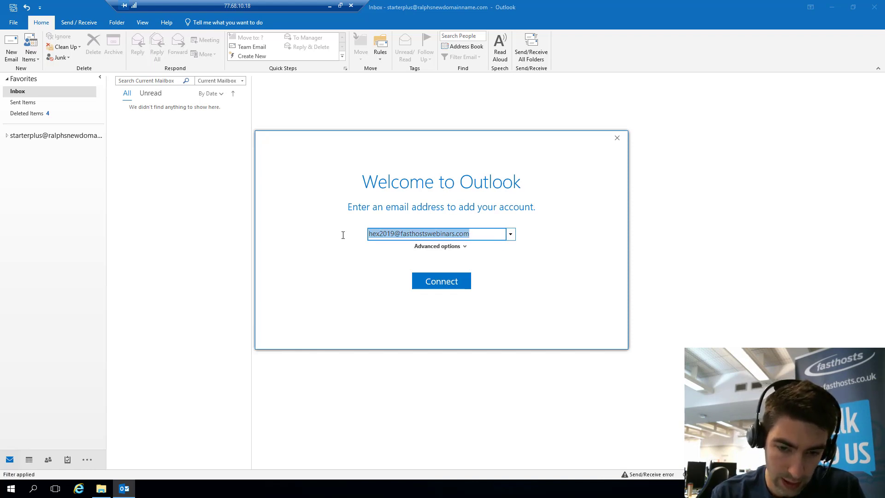
{"action": "key", "text": "BackSpace"}
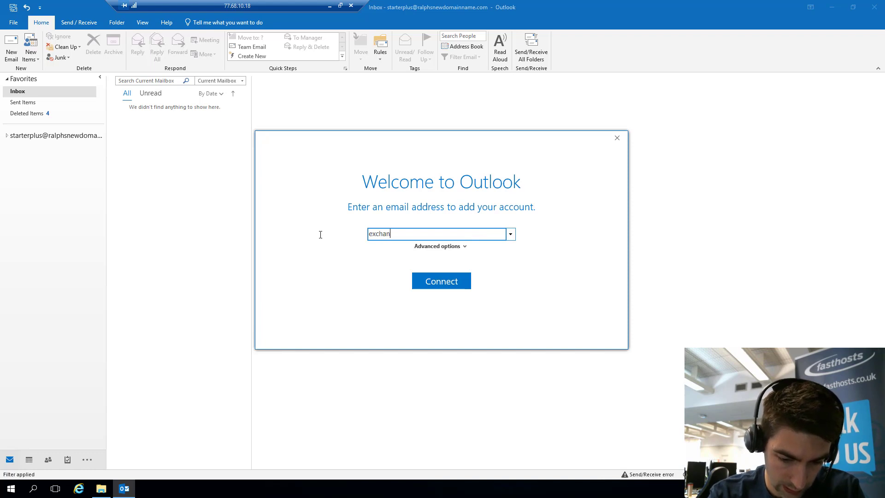
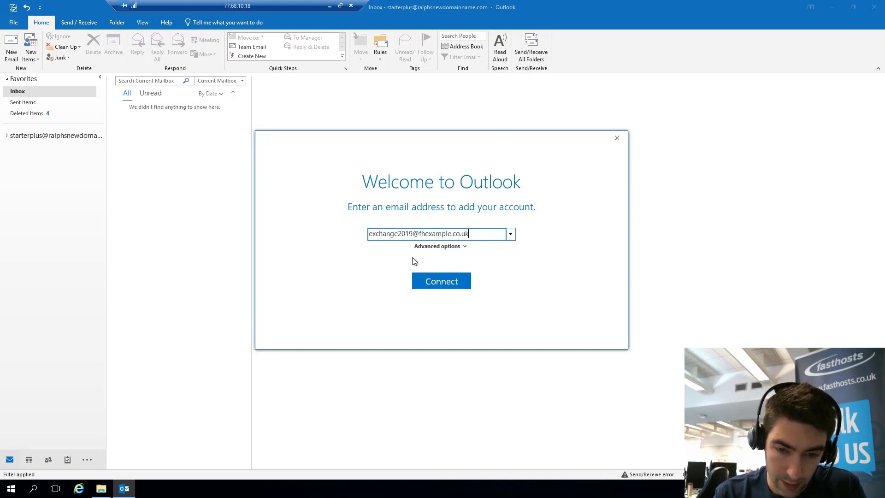
{"action": "left_click", "coordinate": [445, 247]}
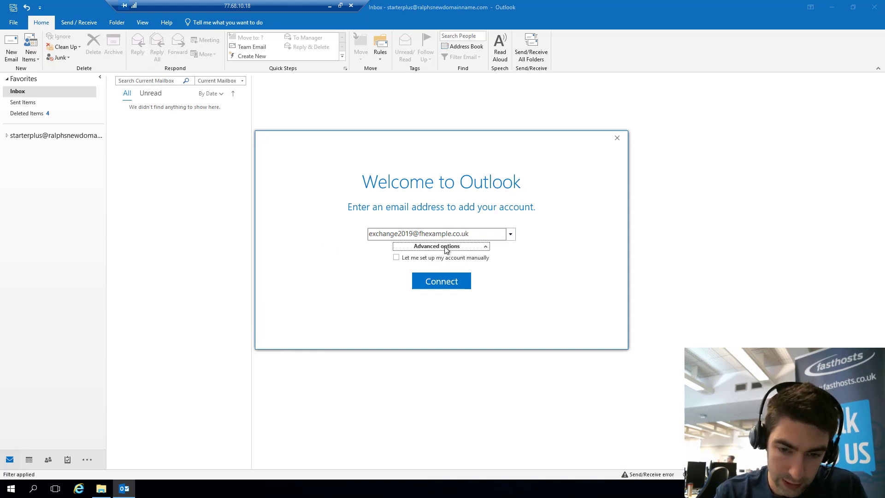
{"action": "left_click", "coordinate": [397, 257]}
{"action": "left_click", "coordinate": [439, 282]}
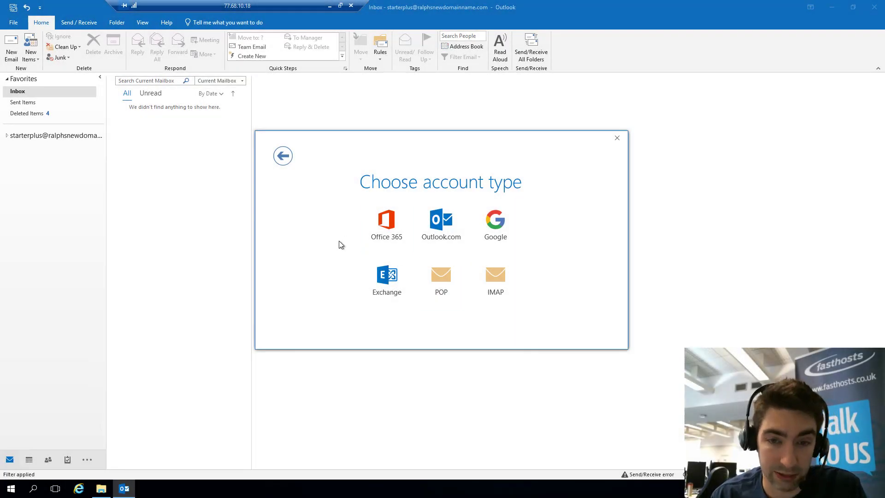
Choose Exchange as the new account's type
{"action": "left_click", "coordinate": [380, 283]}
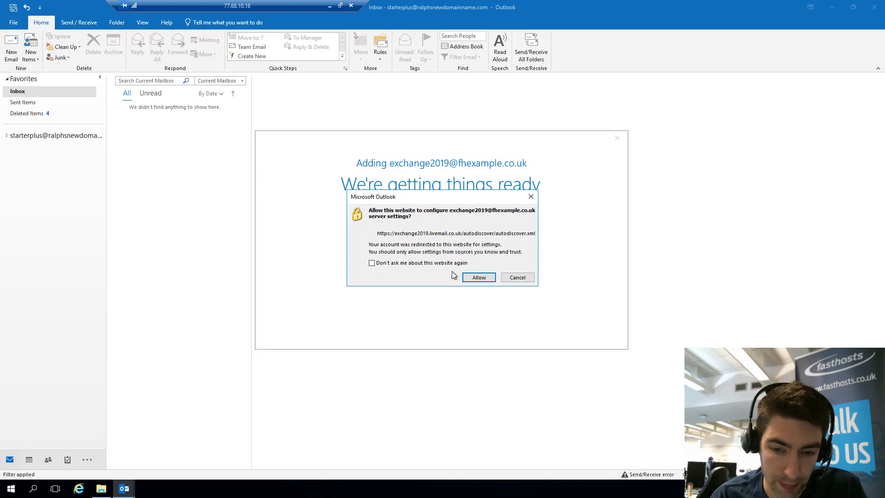
Allow the autodiscover site, then sign in with the mailbox password and remember credentials
{"action": "left_click", "coordinate": [478, 277]}
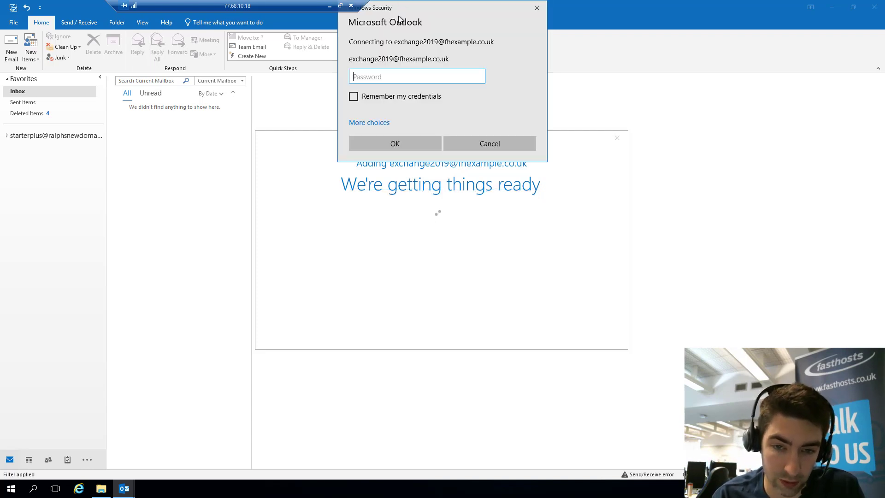
{"action": "left_click_drag", "start_coordinate": [399, 19], "coordinate": [397, 78]}
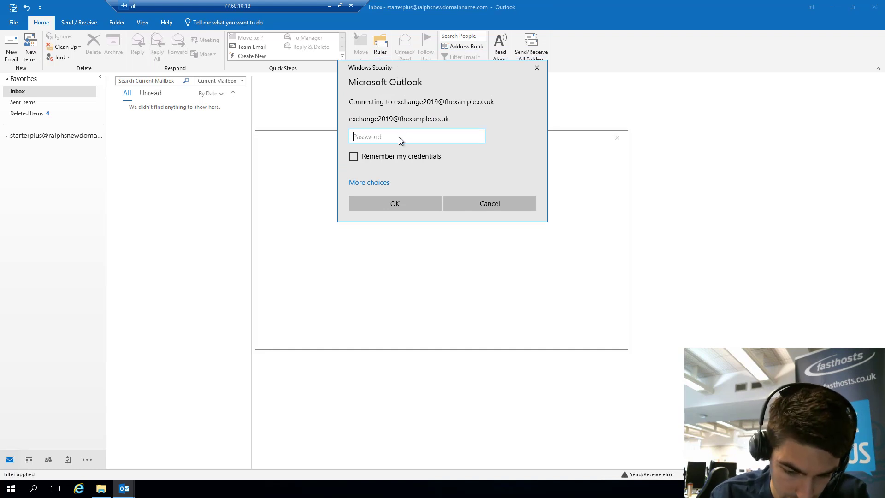
{"action": "type", "text": "••••••"}
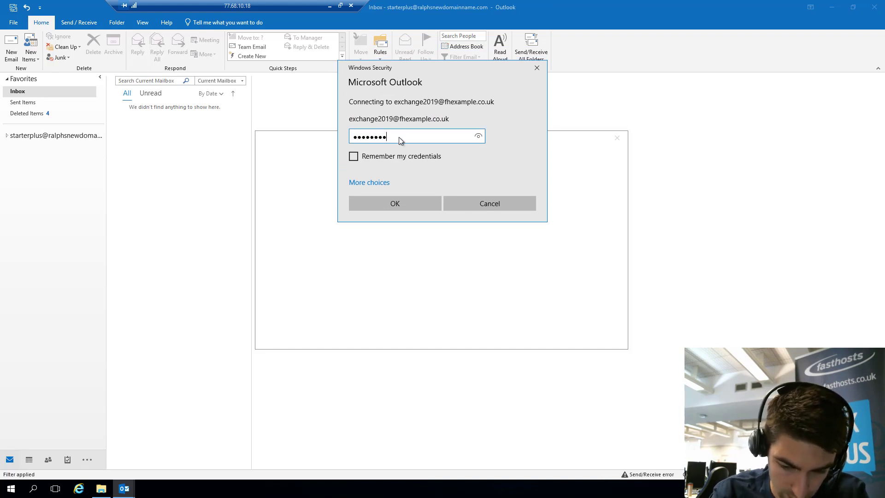
{"action": "left_click", "coordinate": [353, 157]}
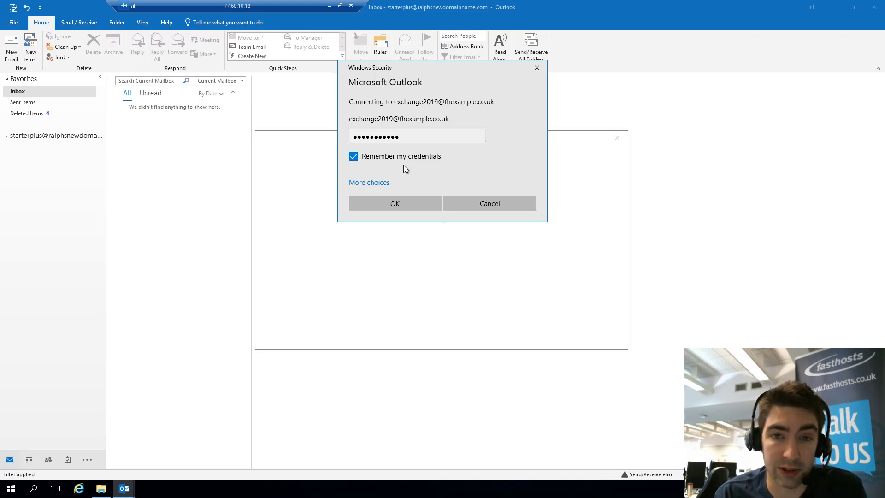
{"action": "left_click", "coordinate": [399, 207]}
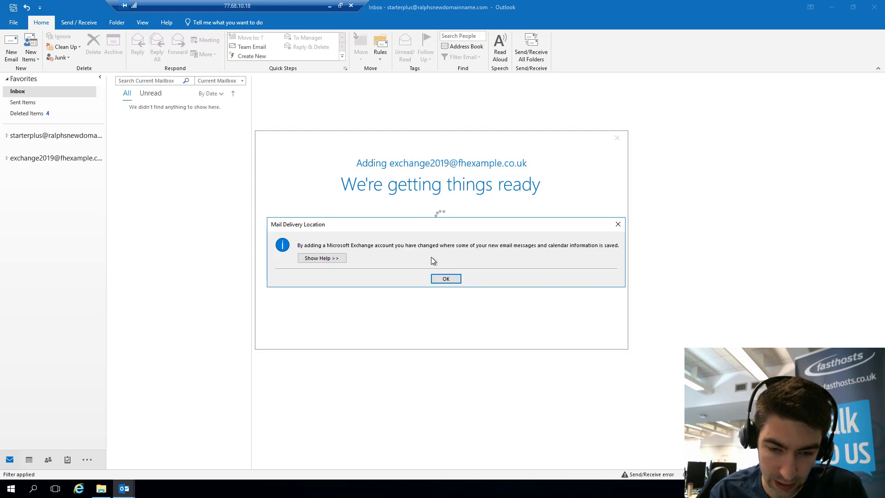
Dismiss the delivery-location notice, finish setup, view the Exchange Inbox, then minimize Outlook
{"action": "left_click", "coordinate": [446, 278]}
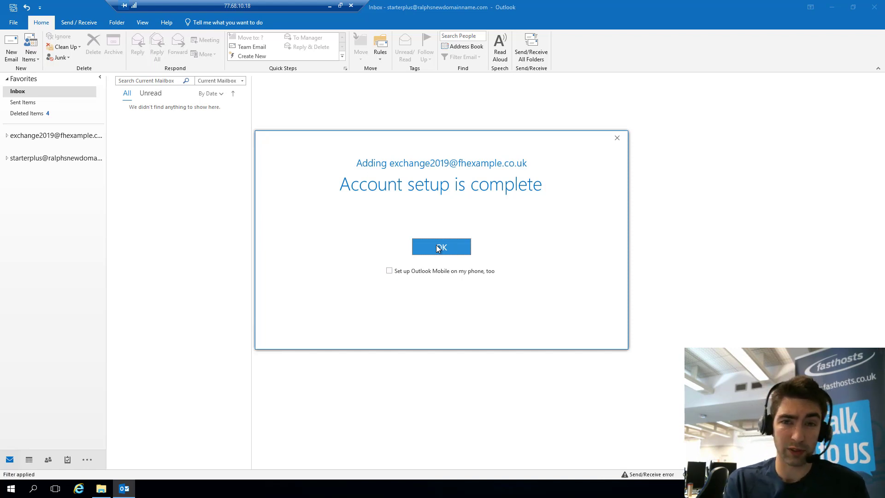
{"action": "left_click", "coordinate": [438, 247]}
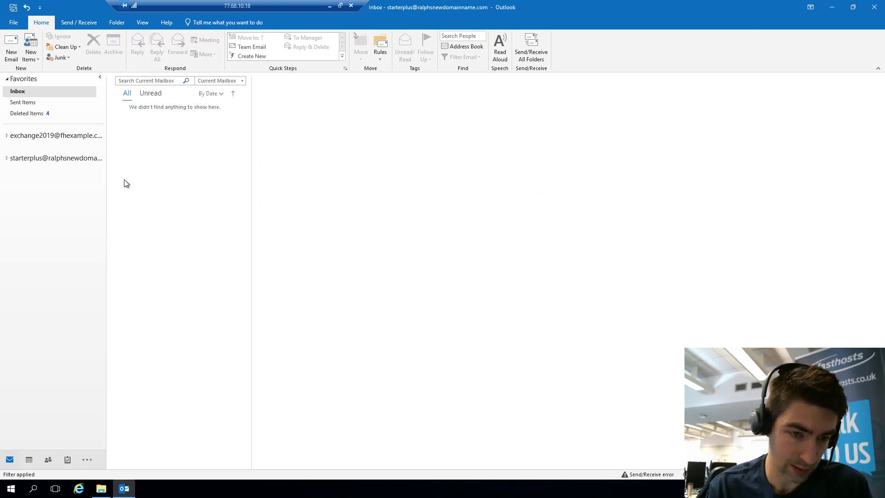
{"action": "left_click", "coordinate": [6, 135]}
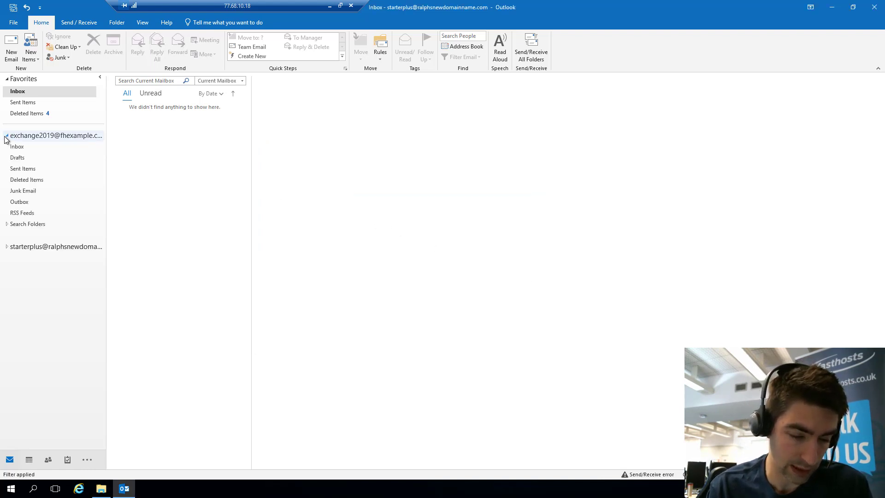
{"action": "left_click", "coordinate": [14, 147]}
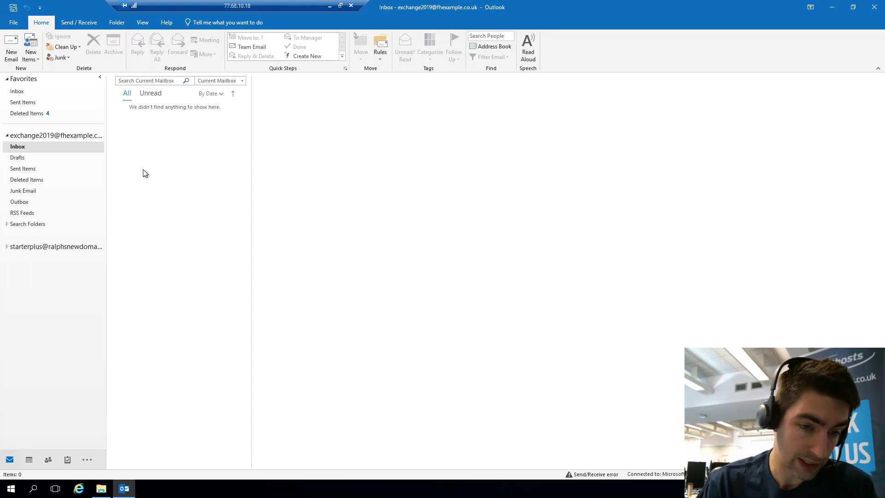
{"action": "left_click", "coordinate": [832, 11]}
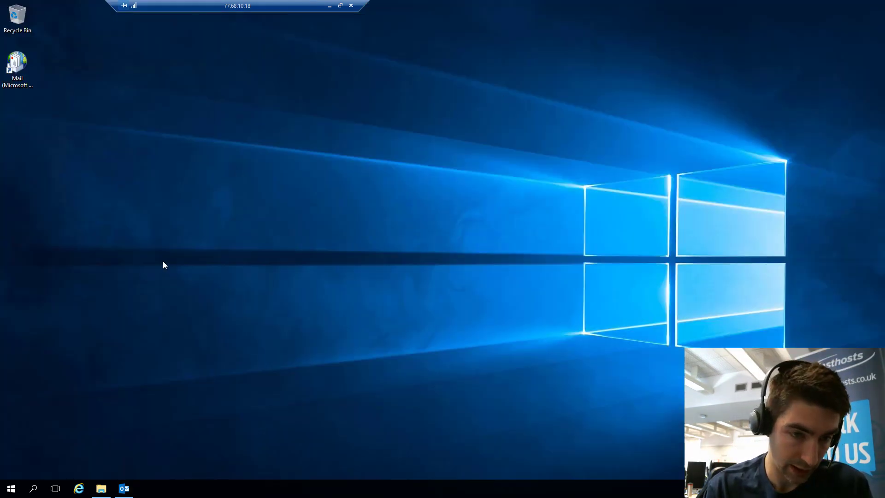
Open Control Panel, close Outlook completely, and open Mail (Microsoft Outlook 2016) (32-bit)
{"action": "left_click", "coordinate": [10, 489]}
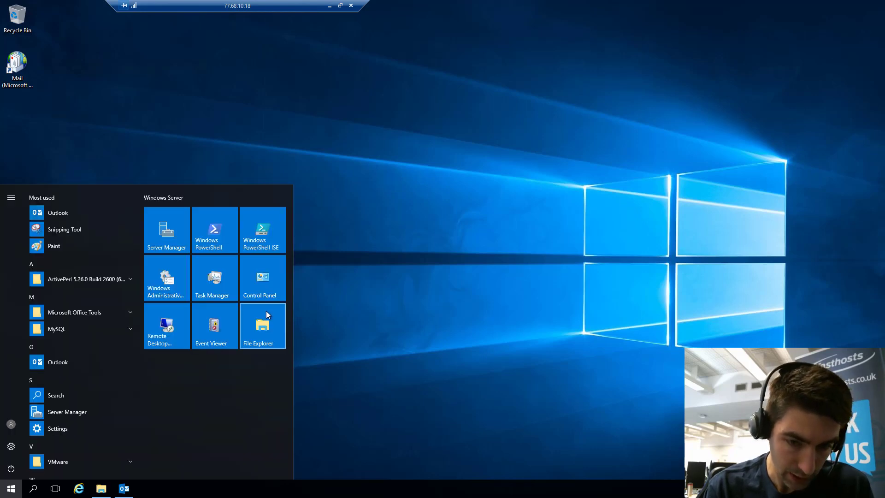
{"action": "left_click", "coordinate": [273, 275]}
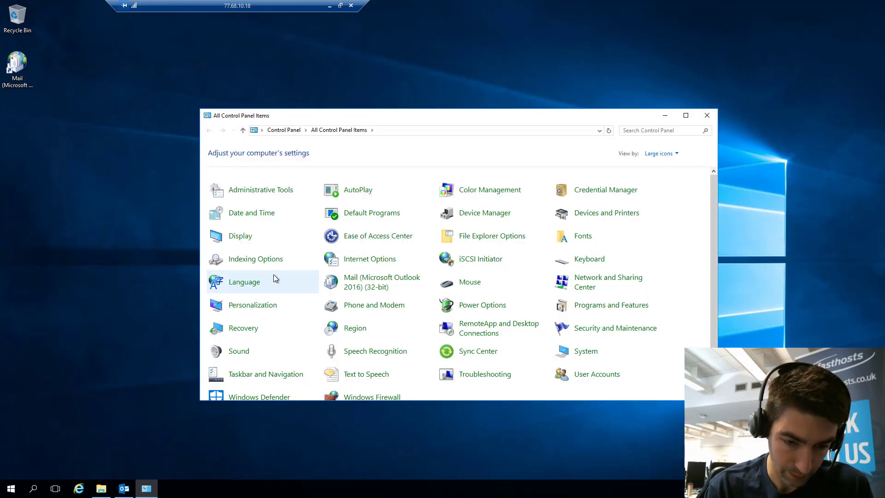
{"action": "left_click", "coordinate": [124, 488]}
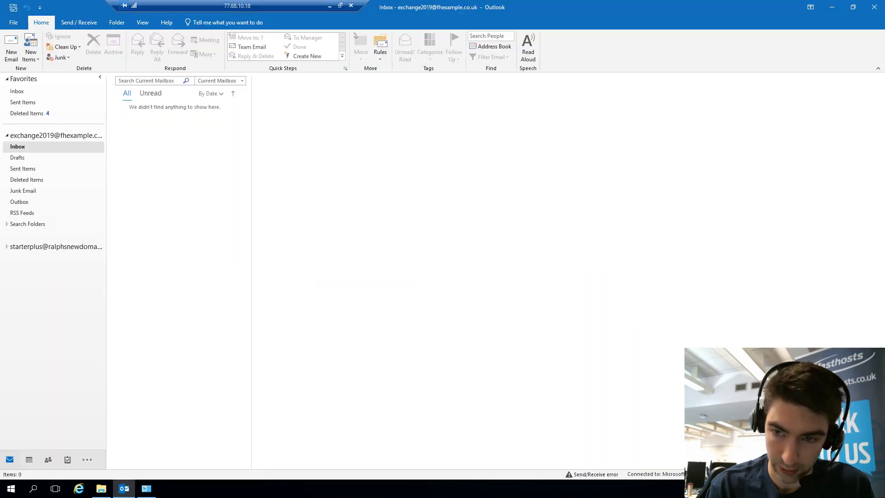
{"action": "left_click", "coordinate": [874, 7]}
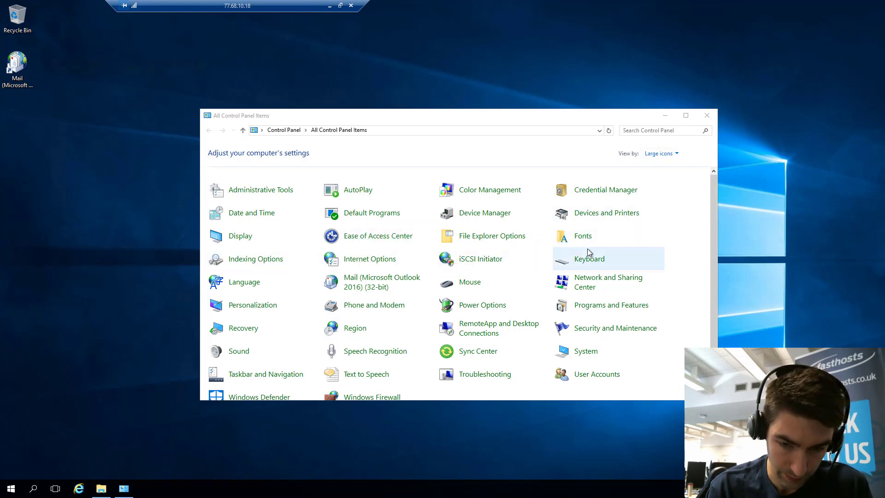
{"action": "left_click", "coordinate": [384, 287]}
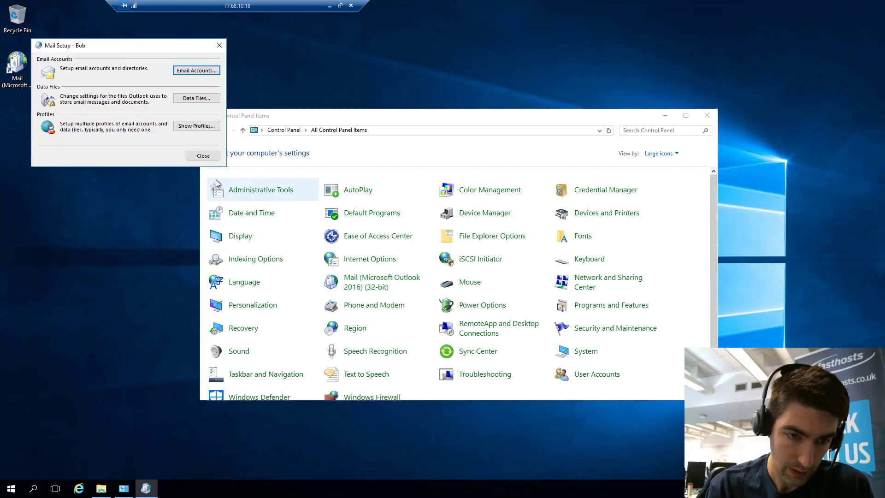
Add a new mail profile named 'hex' from the profiles list
{"action": "left_click", "coordinate": [192, 128]}
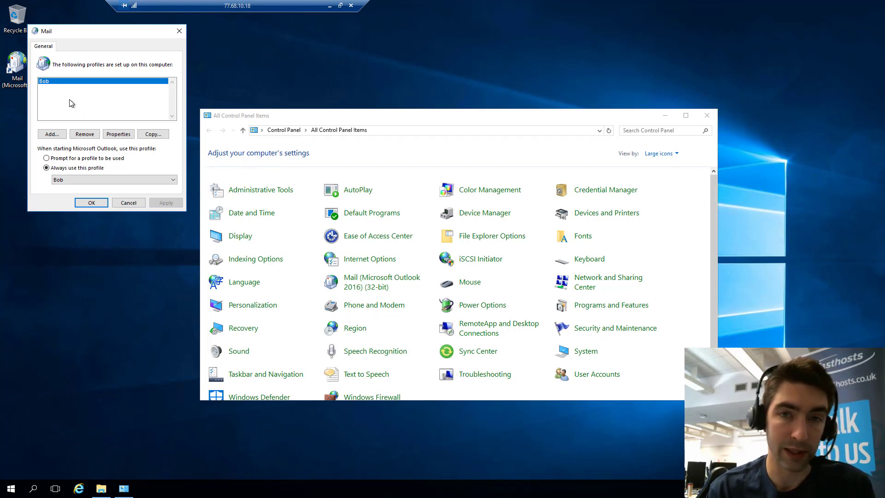
{"action": "left_click", "coordinate": [52, 134]}
{"action": "type", "text": "h"}
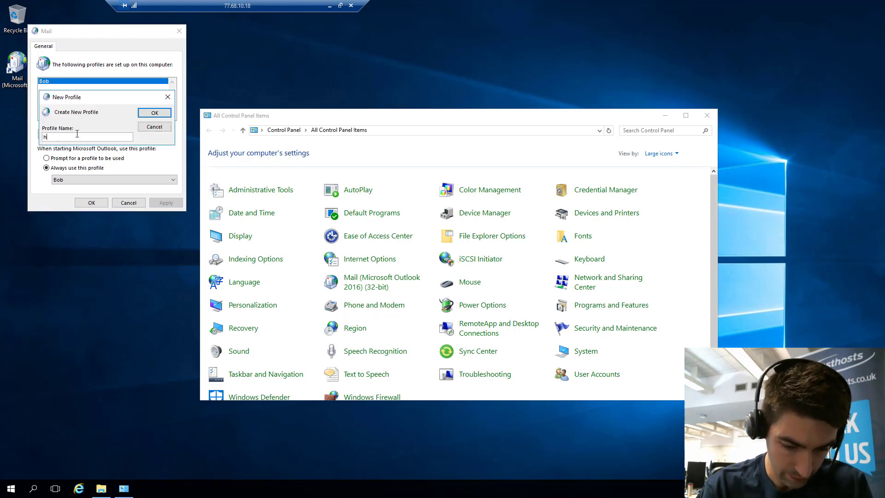
{"action": "type", "text": "ex"}
{"action": "left_click", "coordinate": [157, 116]}
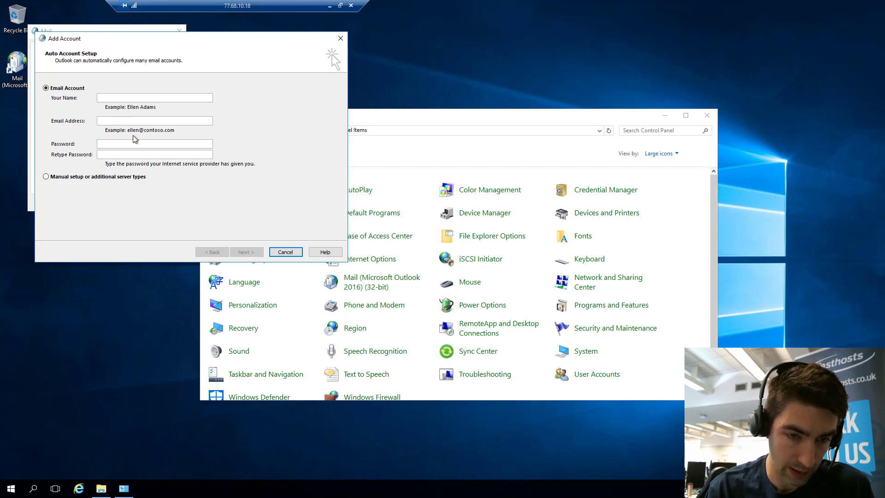
Enter the account holder's name, the Exchange email address and password twice, then start setup
{"action": "left_click", "coordinate": [131, 99]}
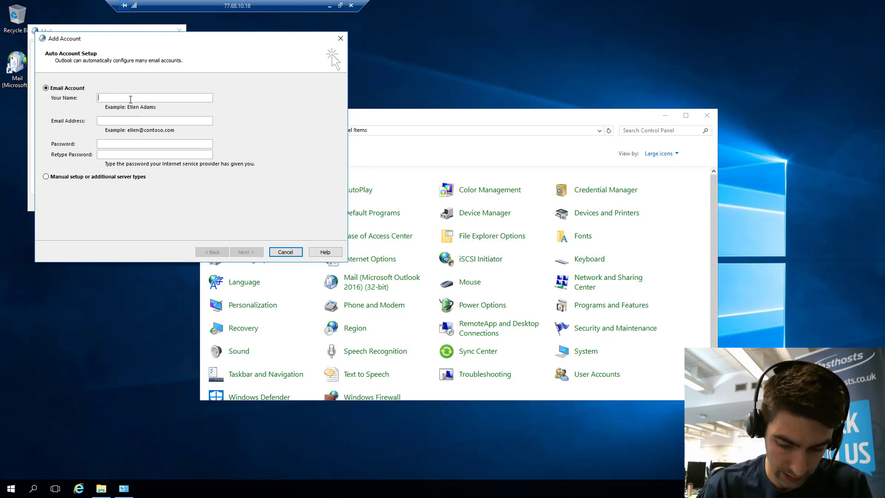
{"action": "type", "text": "Will"}
{"action": "key", "text": "Tab"}
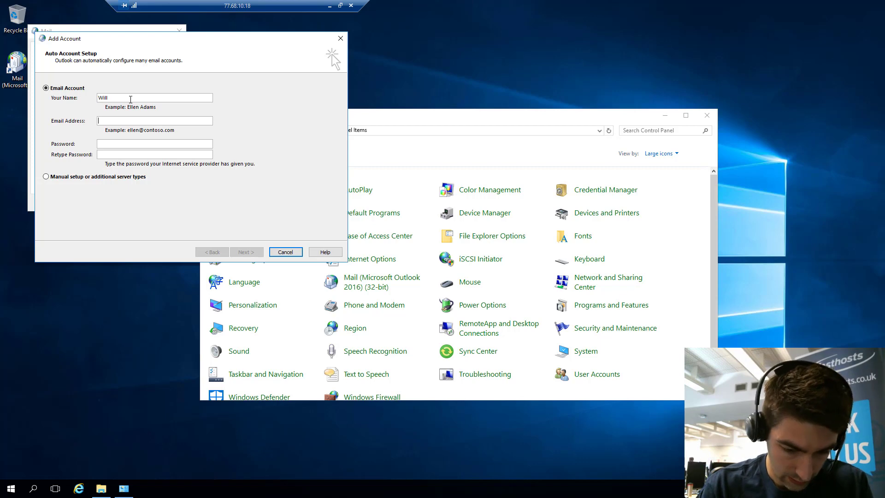
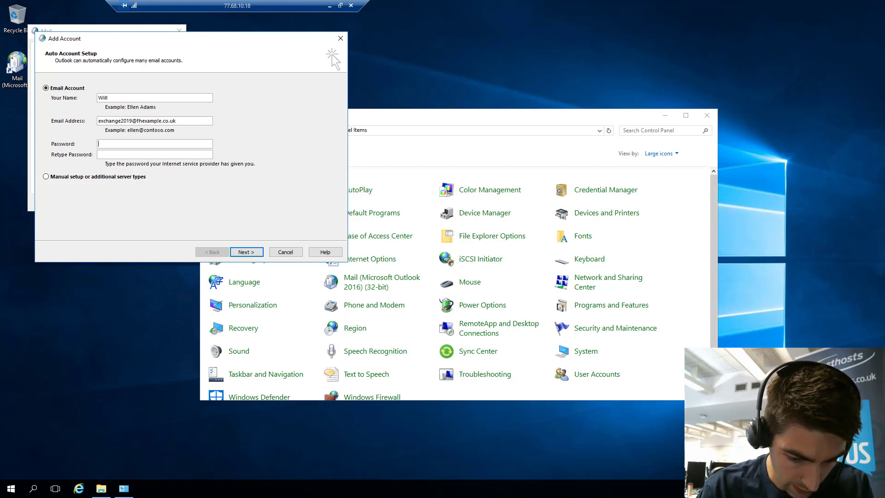
{"action": "type", "text": "********"}
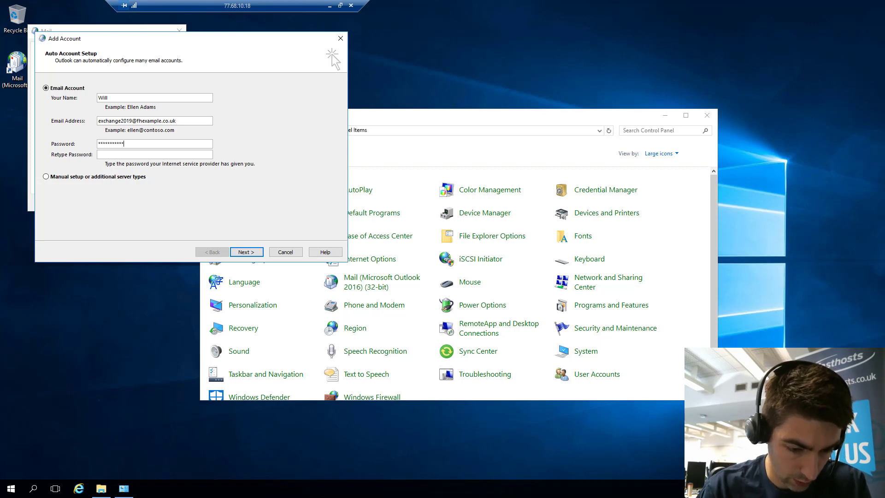
{"action": "type", "text": "**"}
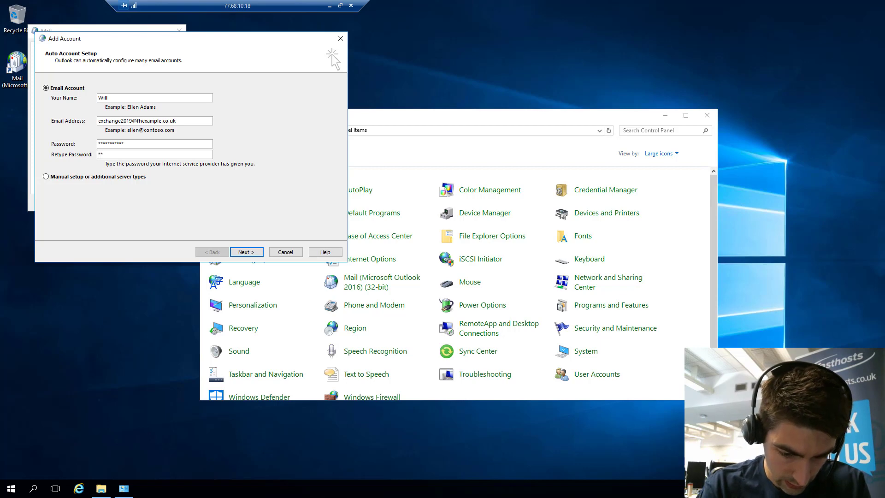
{"action": "type", "text": "********"}
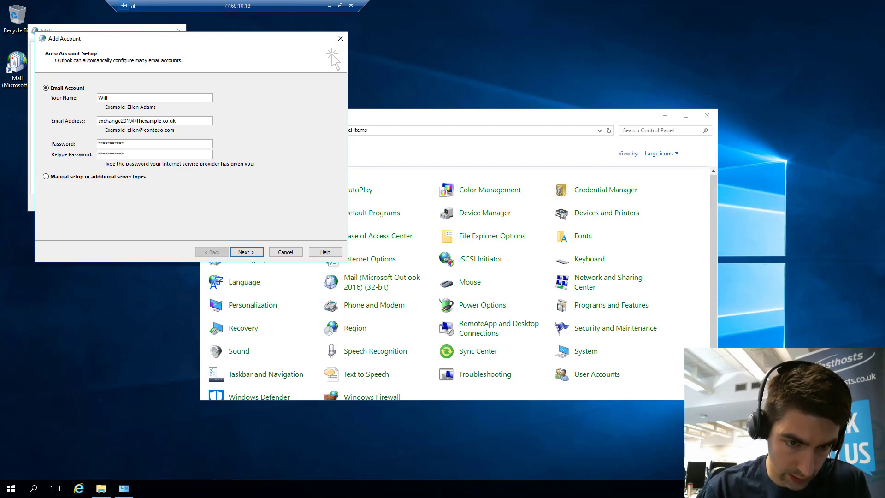
{"action": "left_click", "coordinate": [250, 254]}
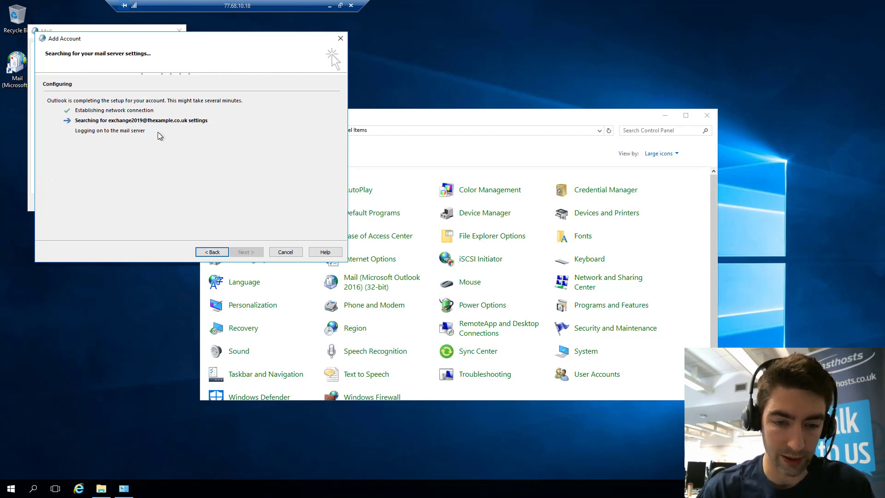
Drag the Add Account window to the upper right to reveal the profiles list
{"action": "left_click_drag", "start_coordinate": [170, 39], "coordinate": [503, 39]}
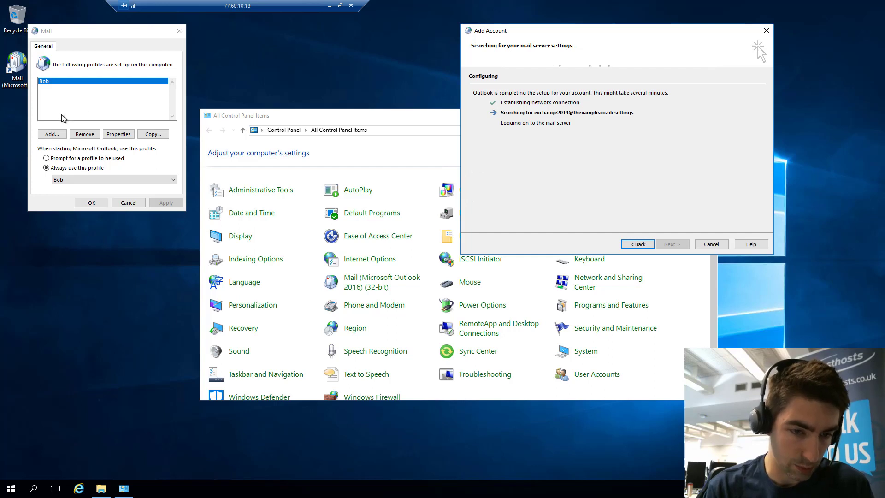